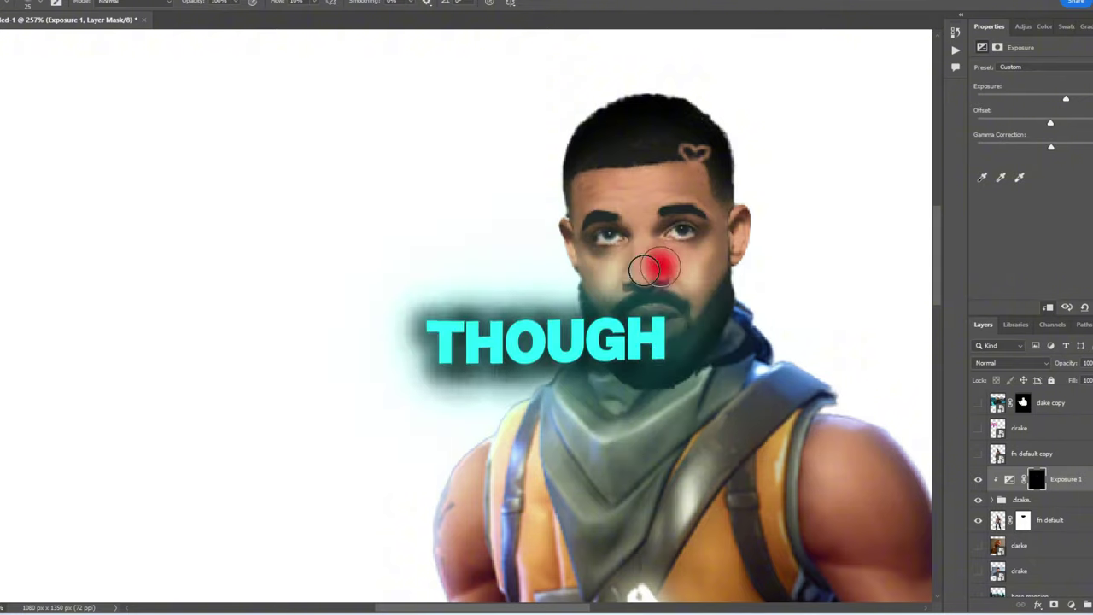
# Step: Brush the Exposure 1 mask for highlights on the face and the Exposure 2 mask for shadows on the scarf, straps, vest and arms
pyautogui.scroll(-5, 644, 269)
pyautogui.scroll(8, 645, 307)
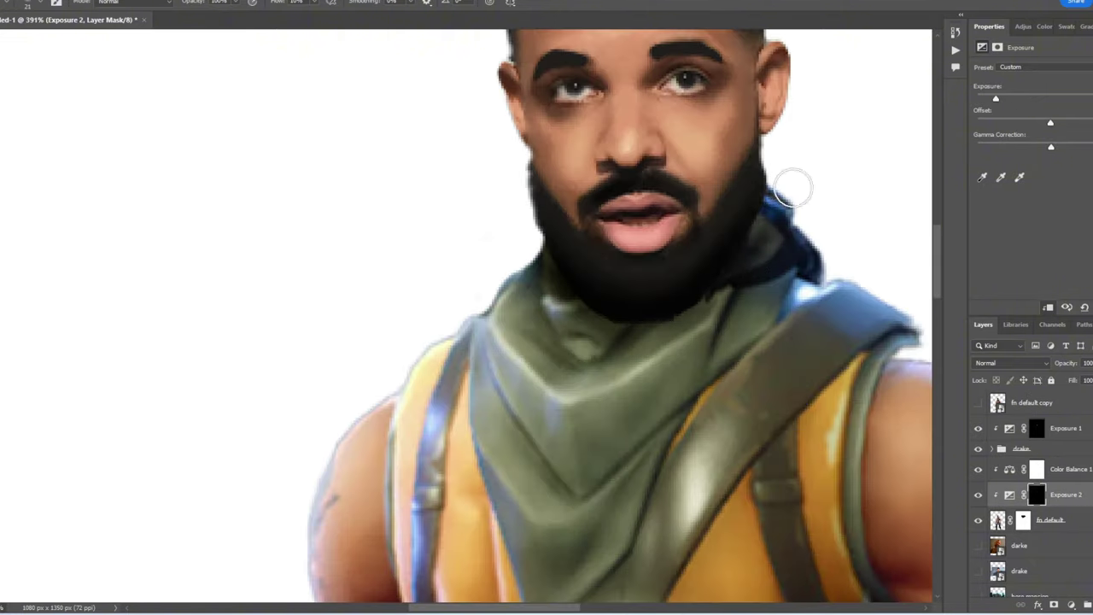
pyautogui.scroll(-6, 607, 391)
pyautogui.scroll(5, 649, 296)
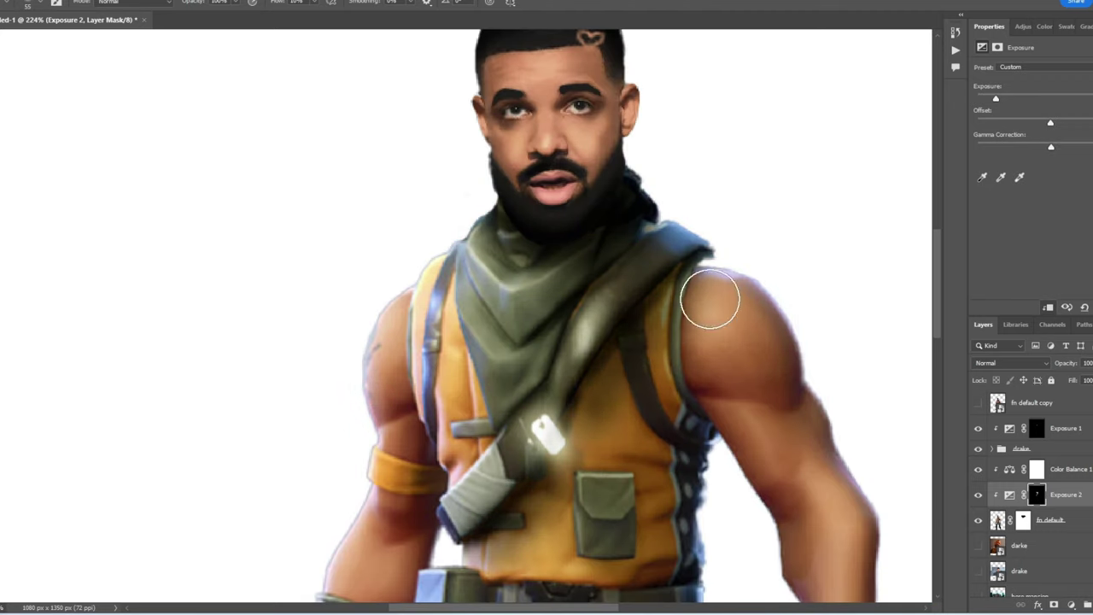
pyautogui.scroll(-6, 709, 299)
pyautogui.scroll(5, 640, 334)
pyautogui.scroll(-2, 757, 373)
pyautogui.scroll(3, 626, 284)
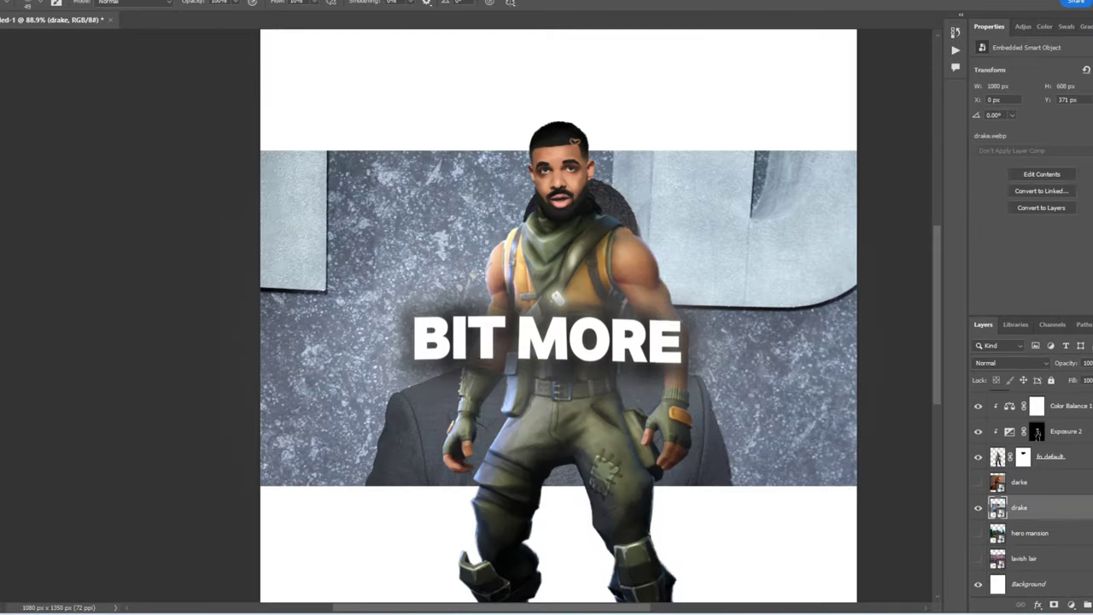
# Step: Cut the necklace out of the drake photo with the Pen tool and add an Exposure adjustment above the necklace layer
pyautogui.scroll(3, 460, 272)
pyautogui.scroll(5, 460, 272)
pyautogui.press('p')
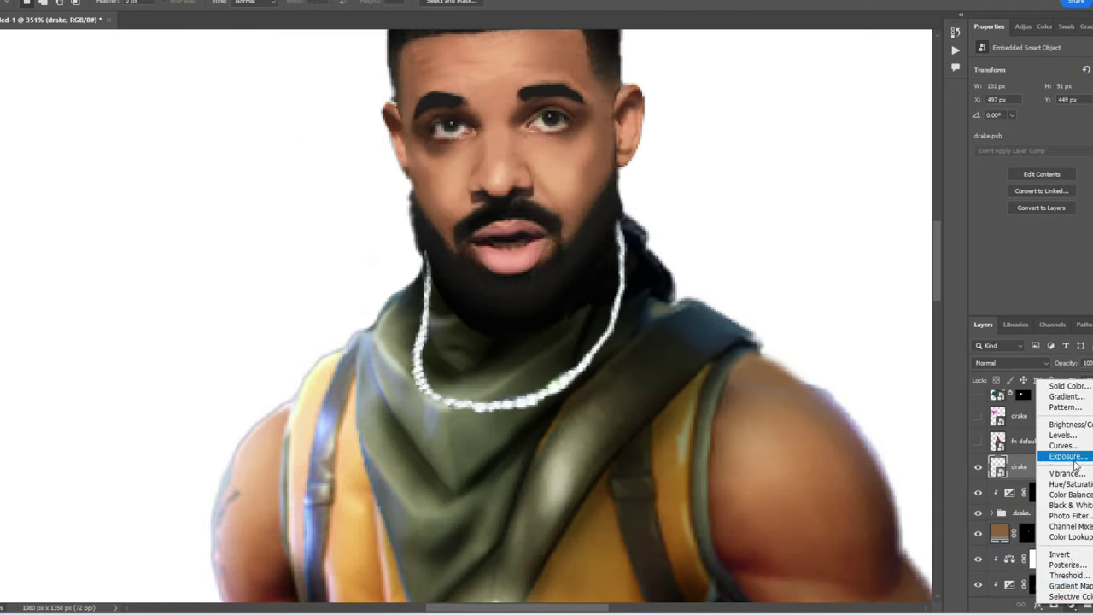
pyautogui.click(1067, 456)
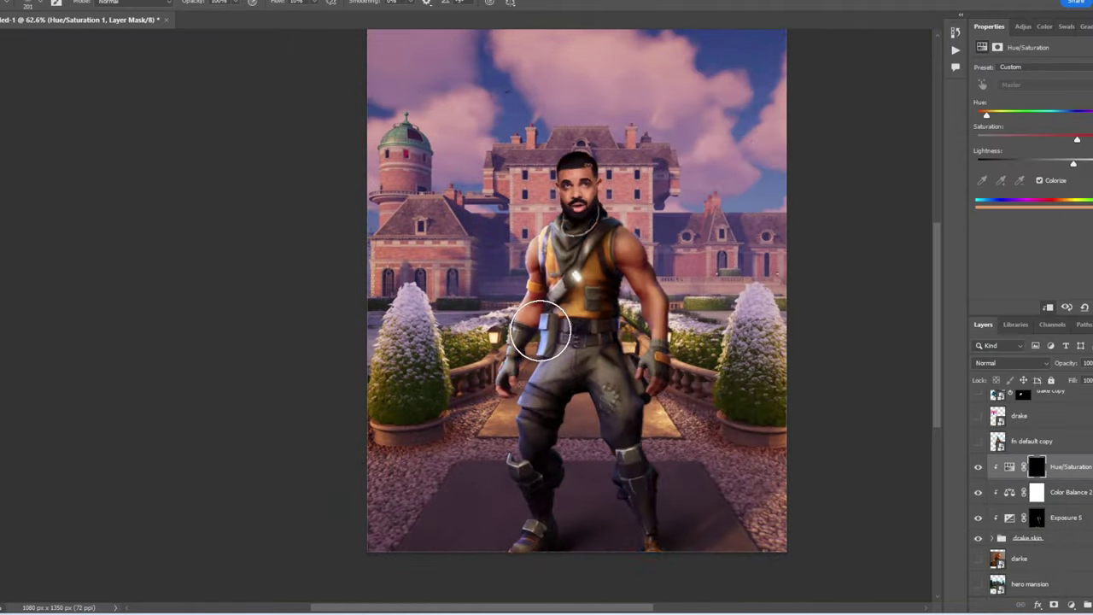
# Step: Paint on the colorized Hue/Saturation 1 mask to add warm orange light to the character's glove, pouch, forearm and thigh edges
pyautogui.scroll(6, 536, 330)
pyautogui.scroll(-5, 463, 297)
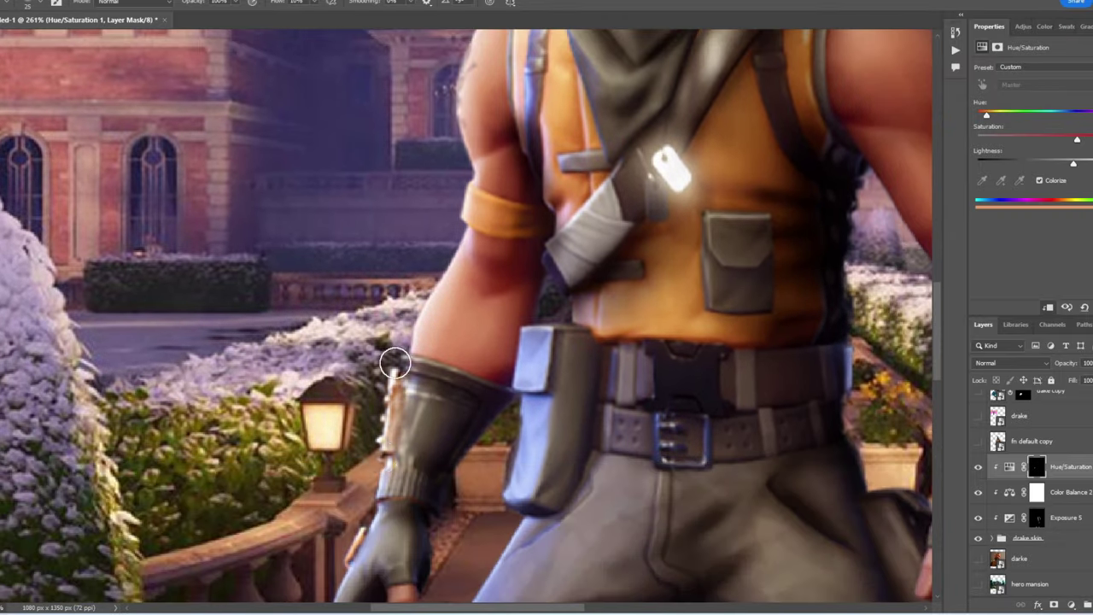
pyautogui.scroll(-8, 456, 416)
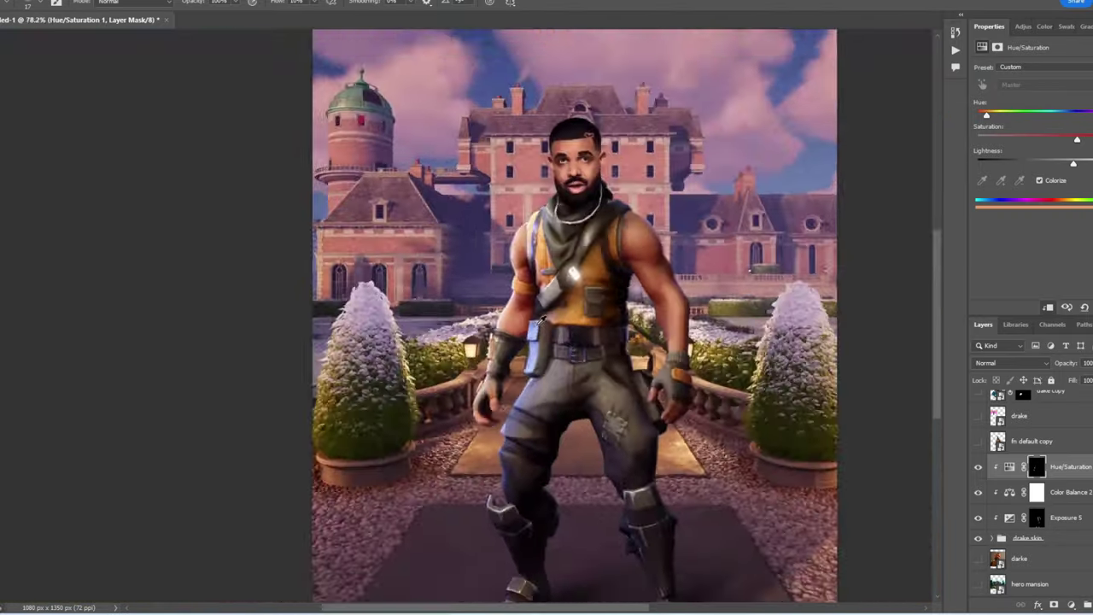
pyautogui.scroll(8, 492, 300)
pyautogui.scroll(-3, 493, 300)
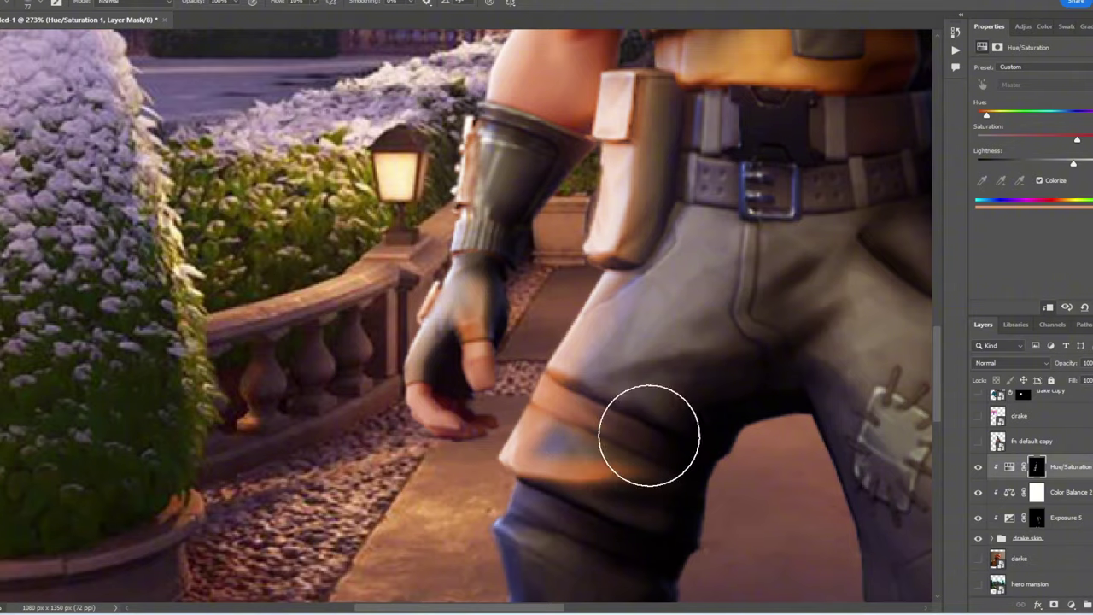
pyautogui.scroll(-6, 649, 435)
pyautogui.scroll(5, 648, 435)
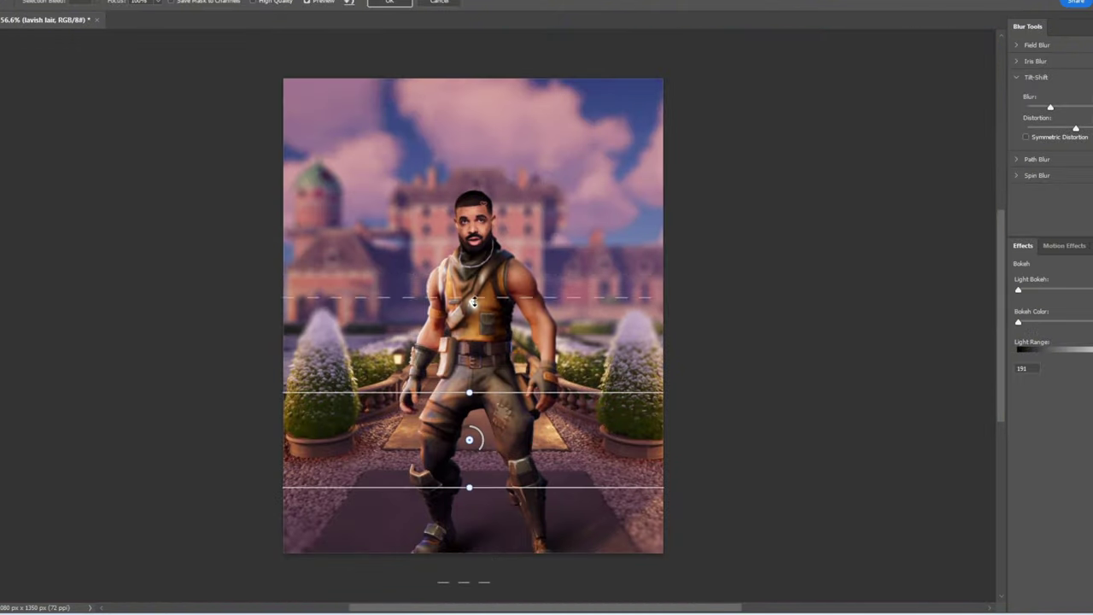
# Step: Apply the Tilt-Shift blur to the mansion background and paint an orange Linear Dodge (Add) glow along the forearm and hand edge
pyautogui.press('Return')
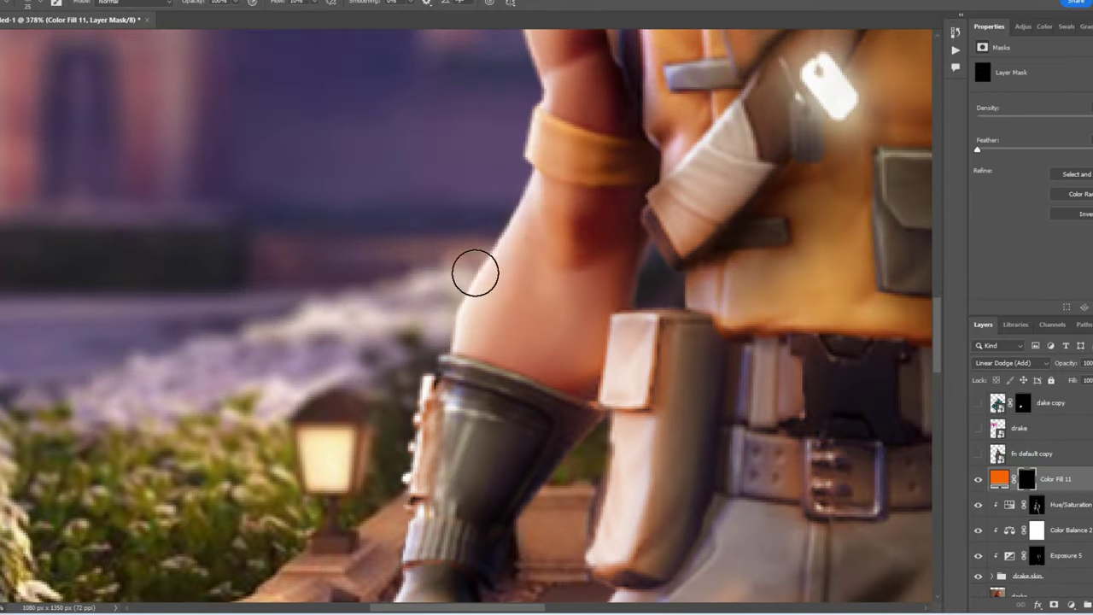
pyautogui.scroll(-4, 372, 268)
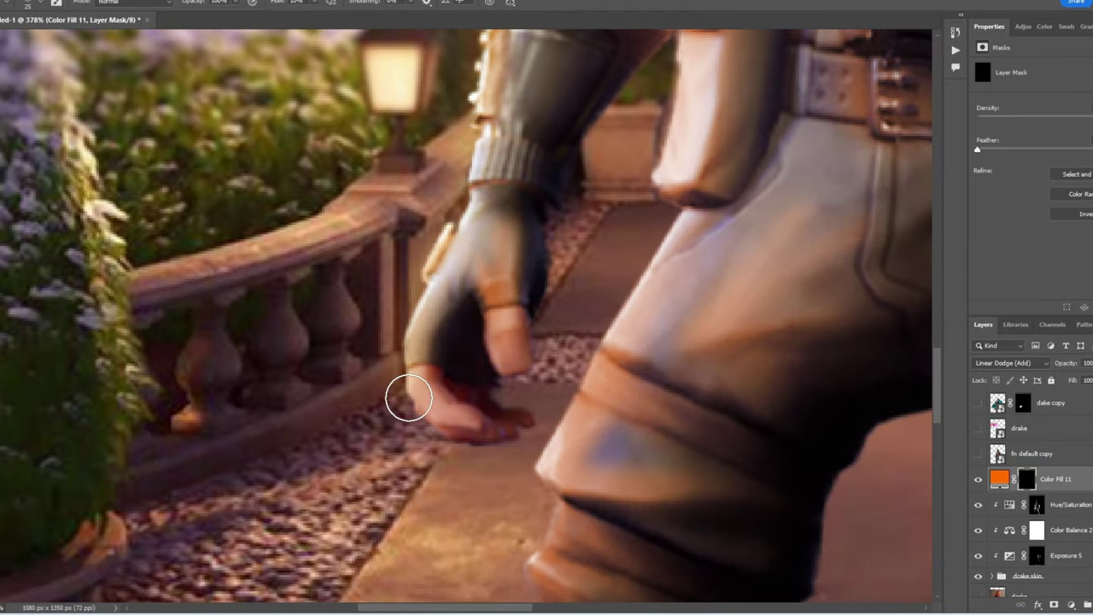
pyautogui.scroll(-3, 531, 392)
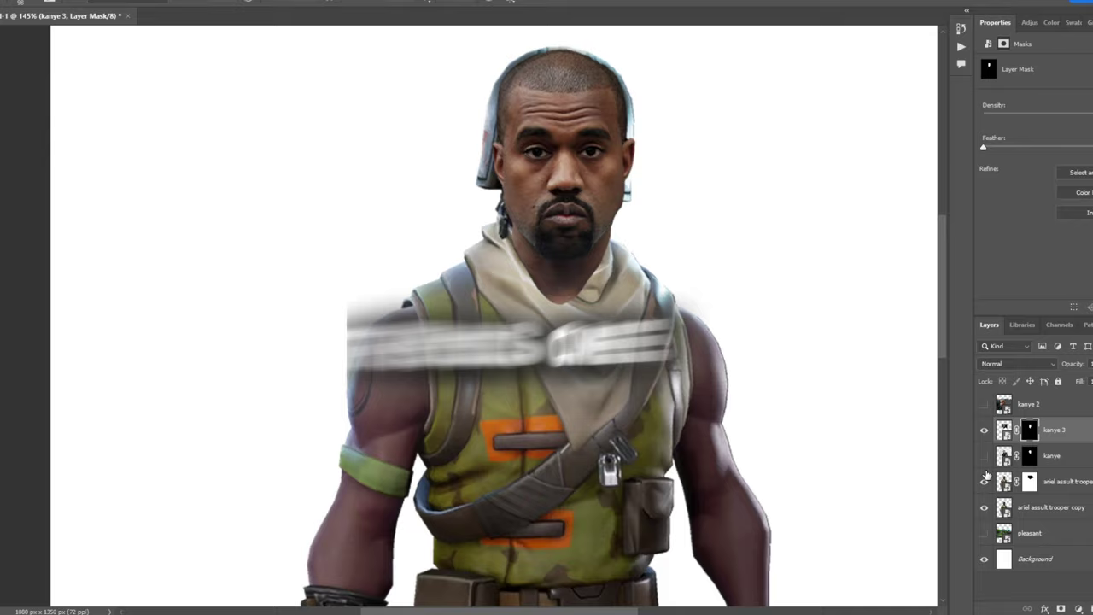
# Step: Hide the ariel assult trooper copy layer so its helmet no longer shows behind the head
pyautogui.click(984, 507)
pyautogui.scroll(6, 521, 248)
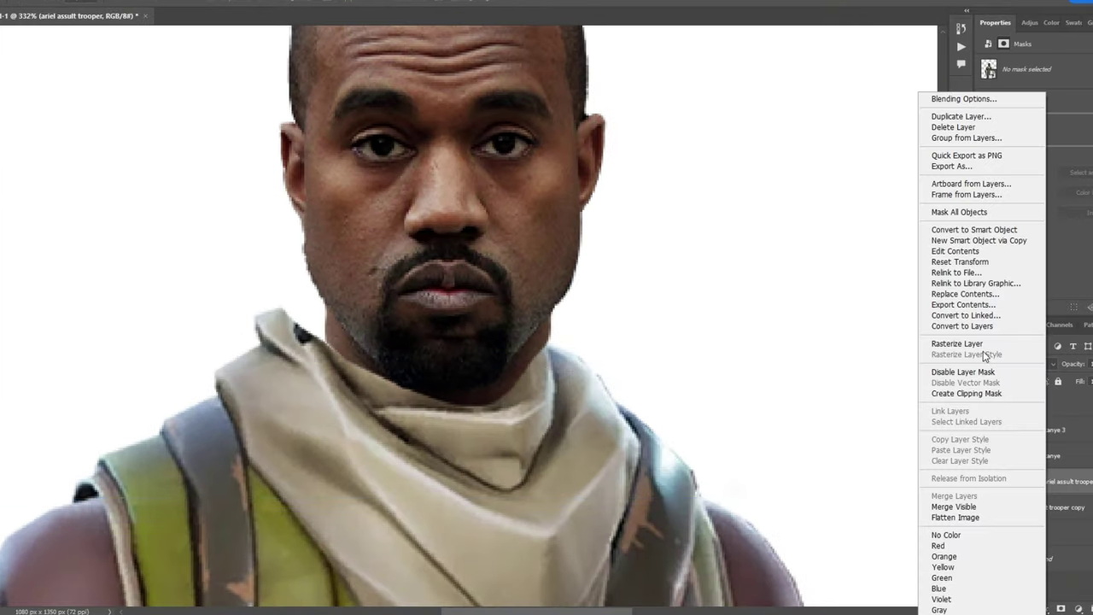
pyautogui.click(253, 209)
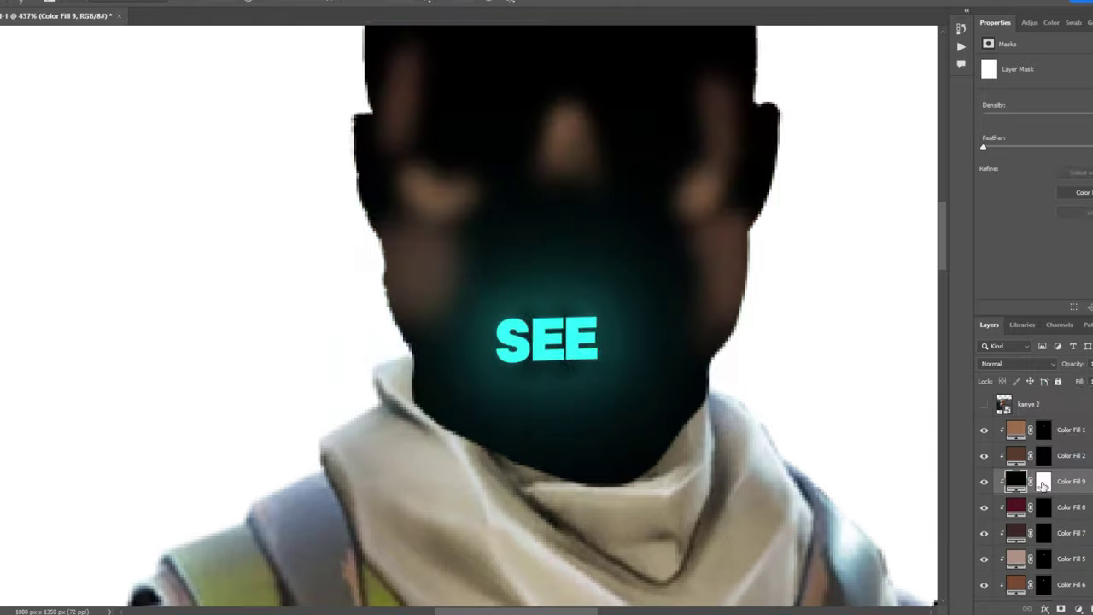
# Step: Invert the layer mask of the black Color Fill 9 layer so it stops covering the face
pyautogui.click(1042, 485)
pyautogui.hotkey('ctrl', 'i')
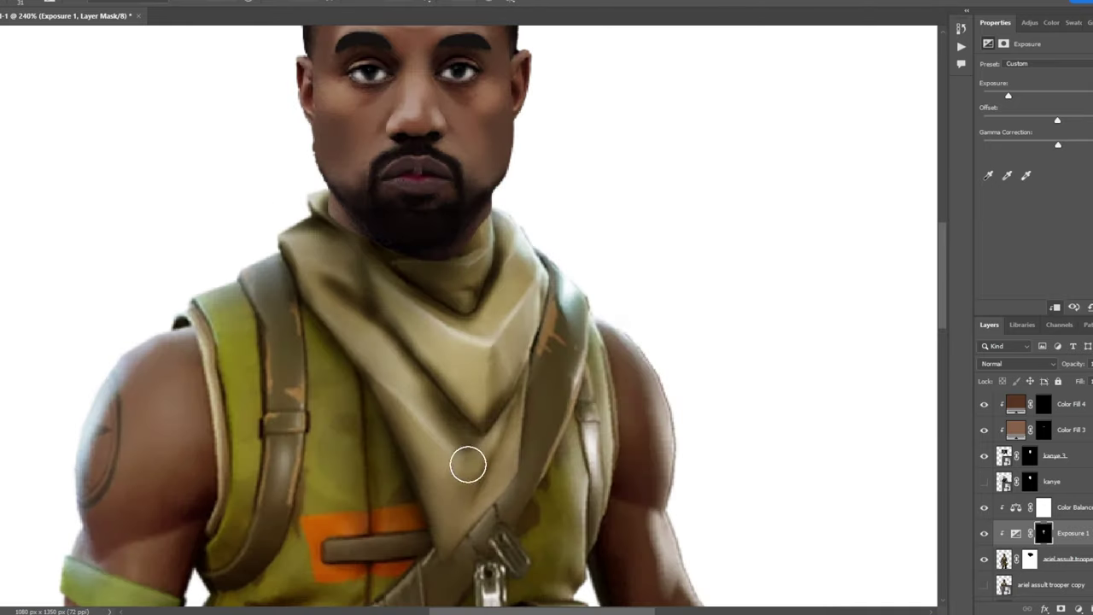
# Step: Paint on the Exposure 1 mask to deepen the shadows across the character's scarf, vest, belt, arms, gloves and trousers
pyautogui.scroll(-2, 493, 413)
pyautogui.scroll(-5, 199, 322)
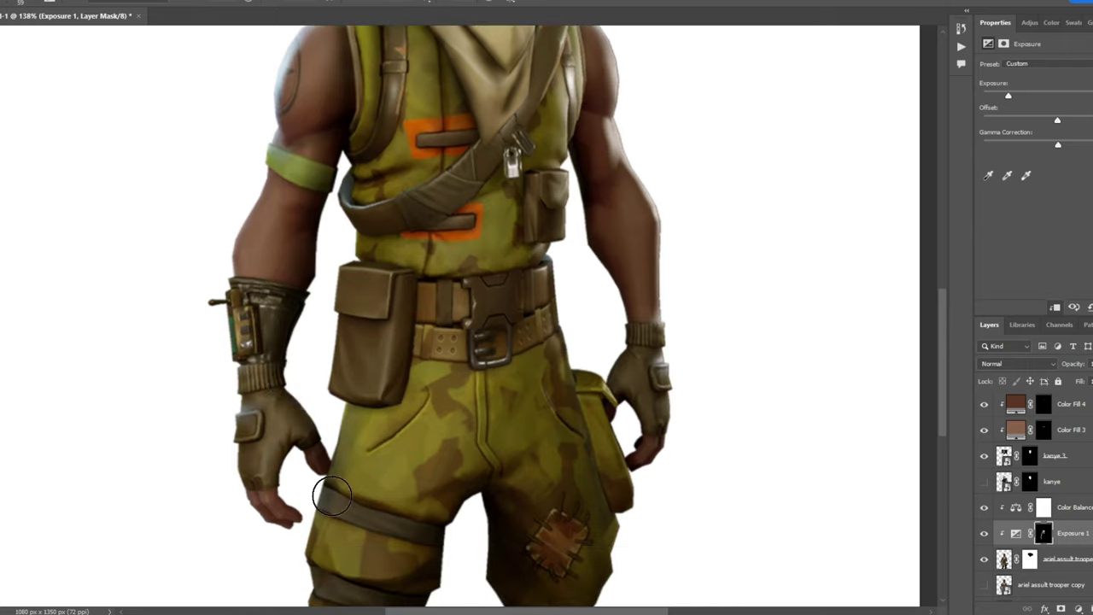
pyautogui.scroll(3, 293, 438)
pyautogui.scroll(-5, 308, 256)
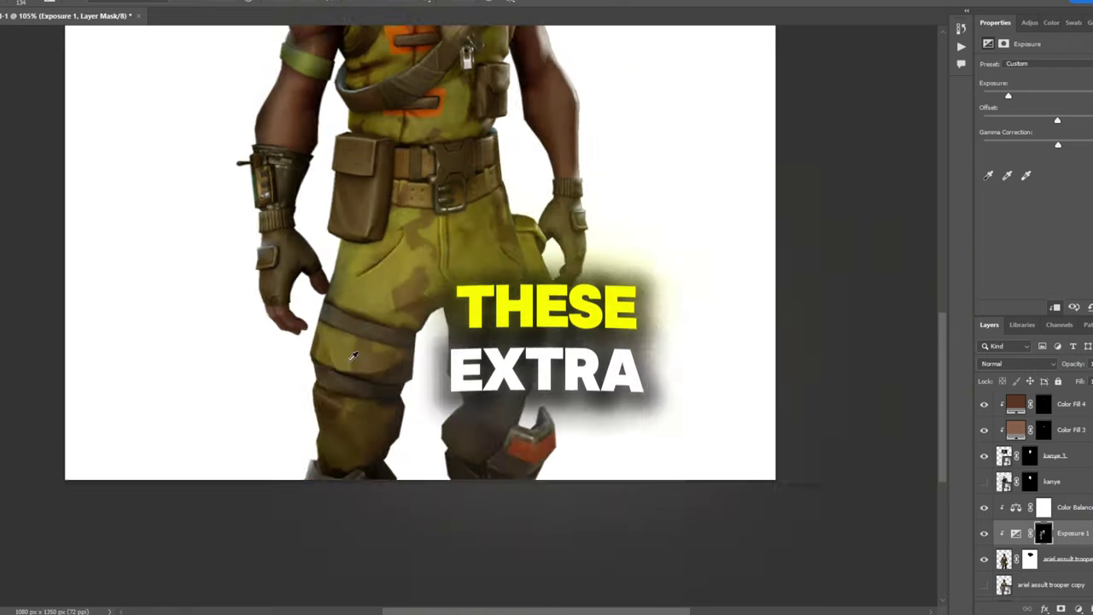
pyautogui.scroll(3, 342, 239)
pyautogui.scroll(-4, 341, 239)
pyautogui.scroll(3, 419, 415)
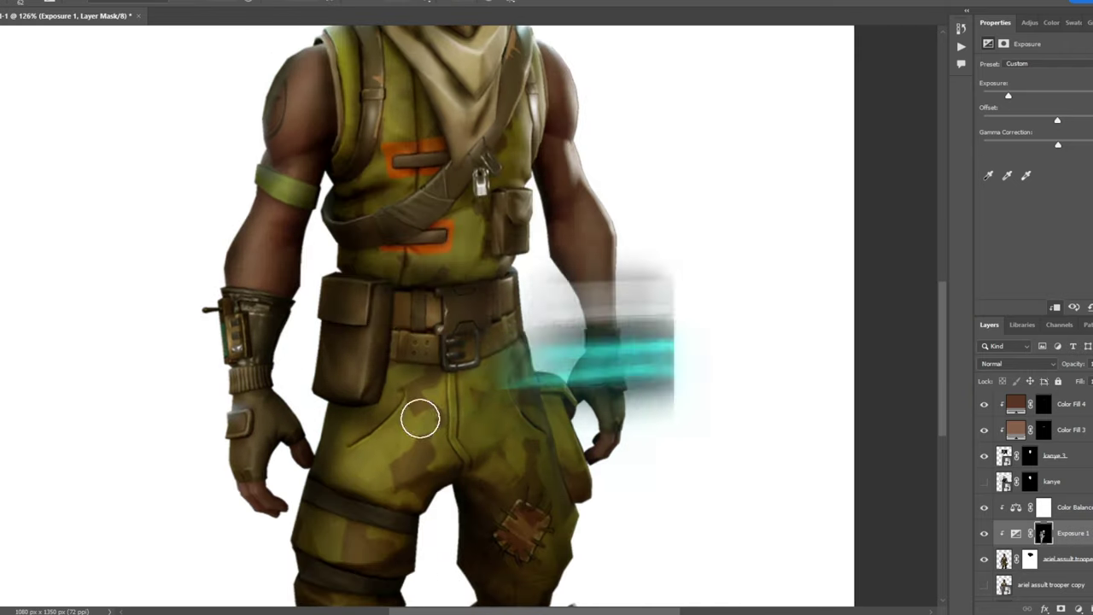
pyautogui.scroll(2, 424, 436)
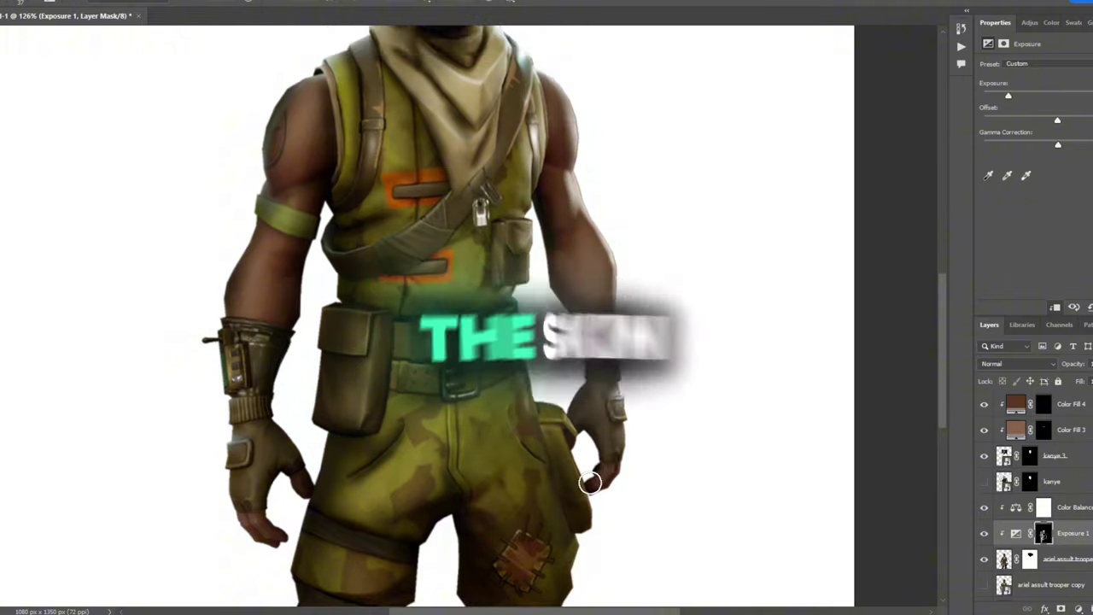
pyautogui.scroll(3, 482, 425)
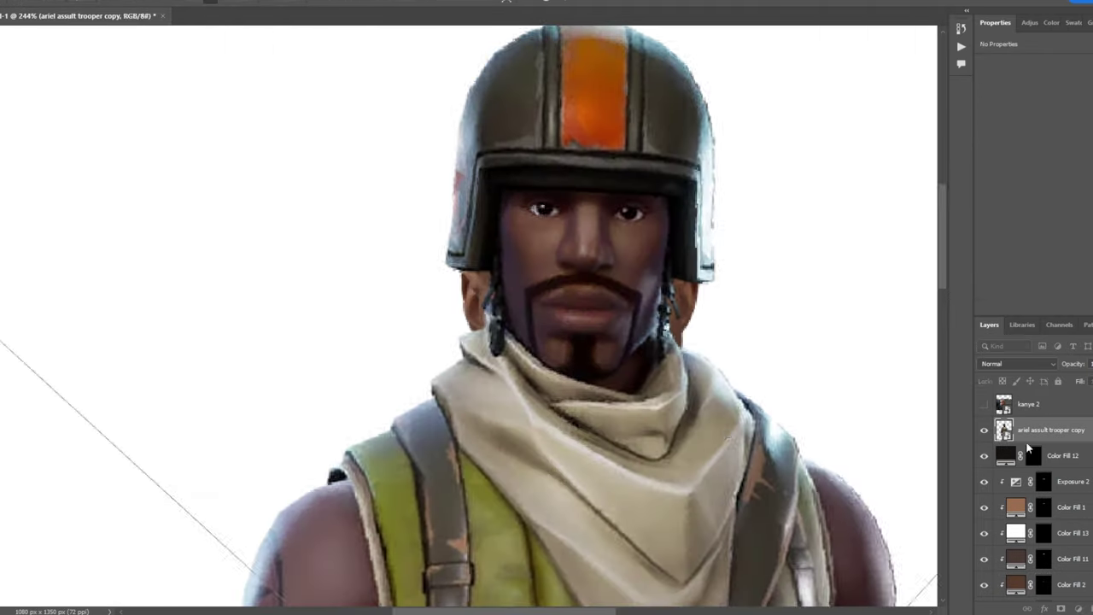
# Step: Transform the ariel assult trooper copy layer so its helmet fits the head, and select its layer mask
pyautogui.rightClick(587, 246)
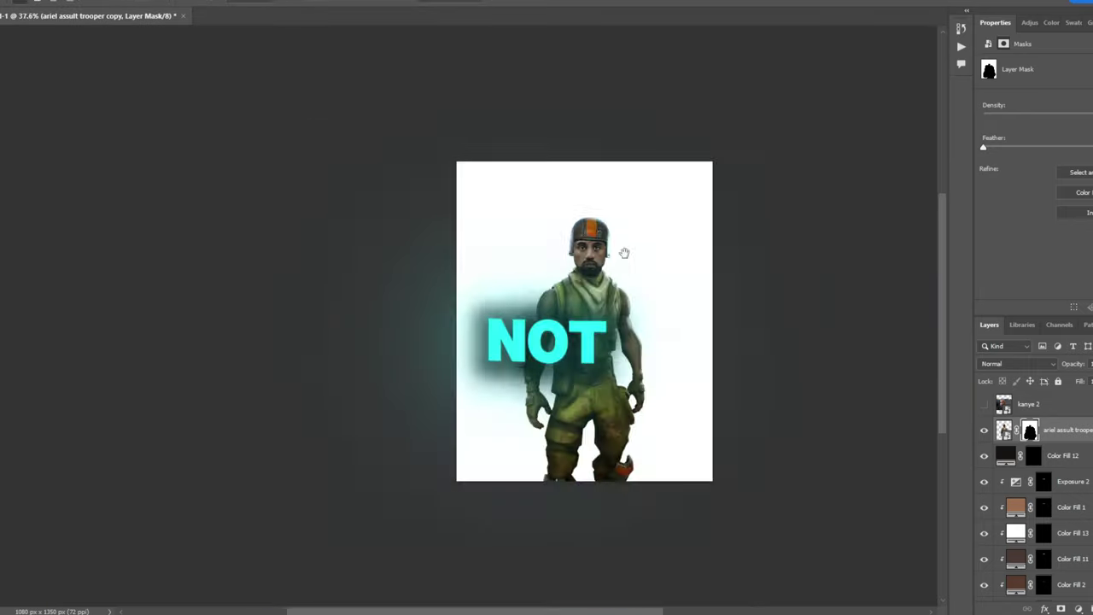
pyautogui.doubleClick(1032, 440)
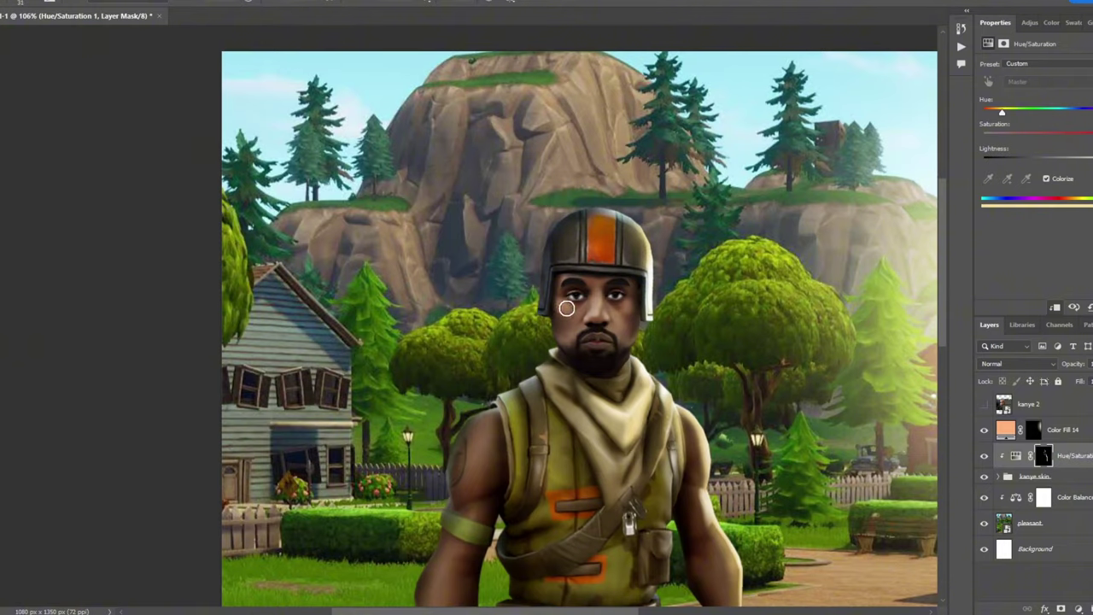
# Step: Paint on the colorized Hue/Saturation 1 mask to add warm yellow sunlight to the sun-facing edges of the arm, vest and trousers
pyautogui.scroll(5, 566, 307)
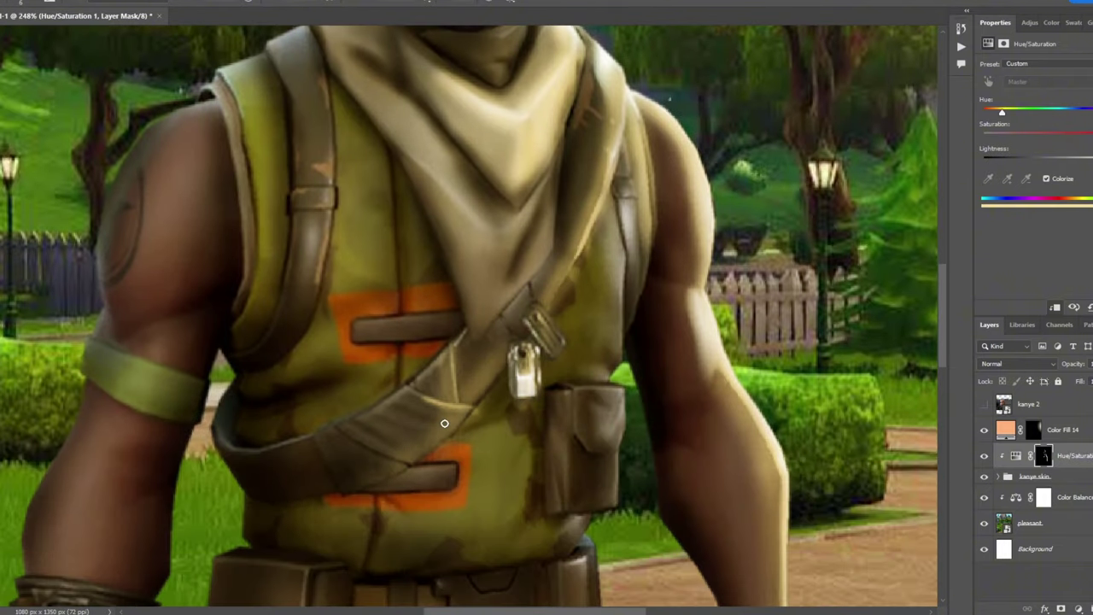
pyautogui.scroll(2, 542, 357)
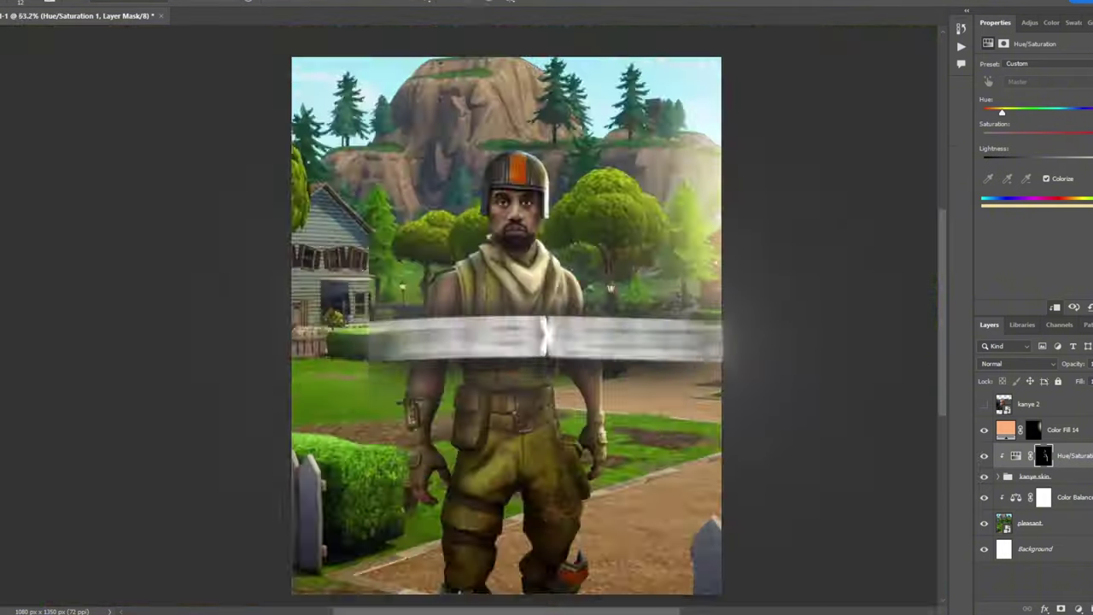
pyautogui.scroll(6, 566, 402)
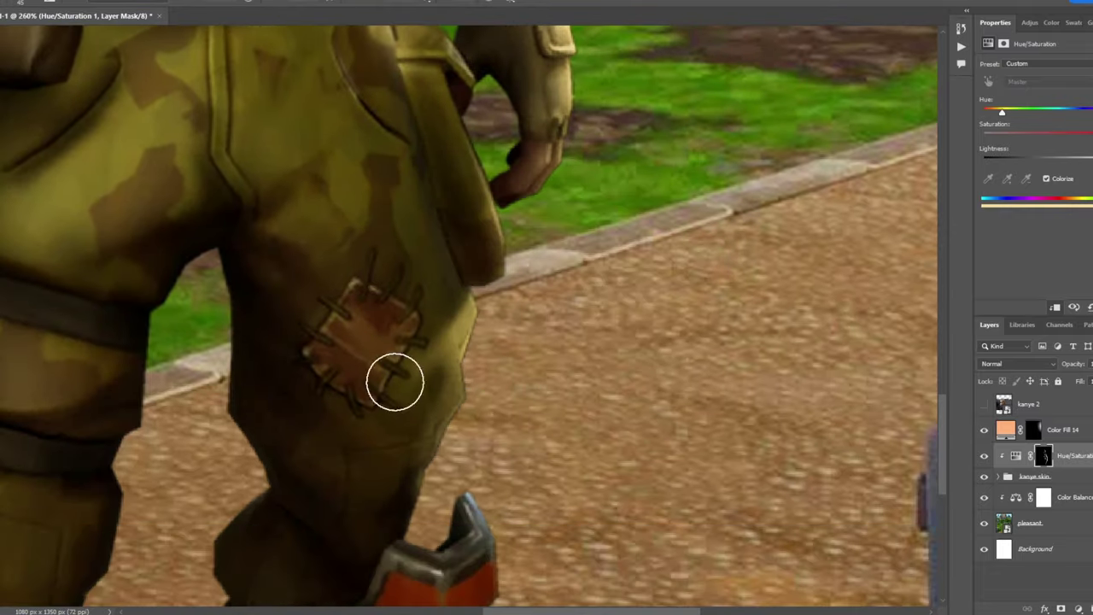
pyautogui.scroll(-5, 495, 339)
pyautogui.scroll(5, 478, 212)
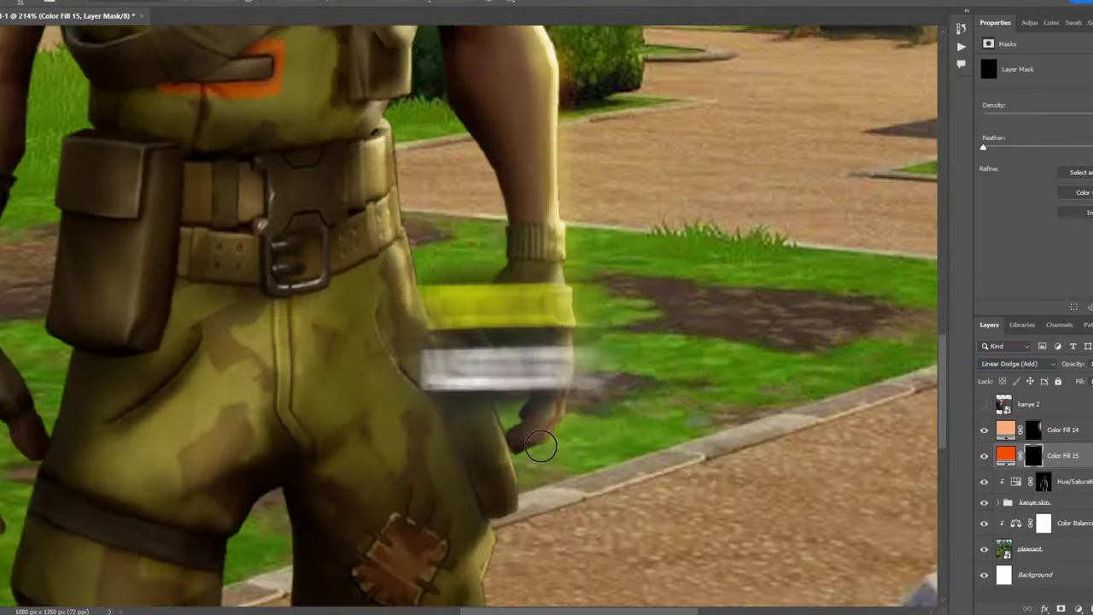
# Step: Paint on the Color Fill 15 mask, an orange Linear Dodge (Add) layer, to add a glow along the sunlit arm and hand
pyautogui.scroll(-3, 608, 365)
pyautogui.scroll(3, 522, 432)
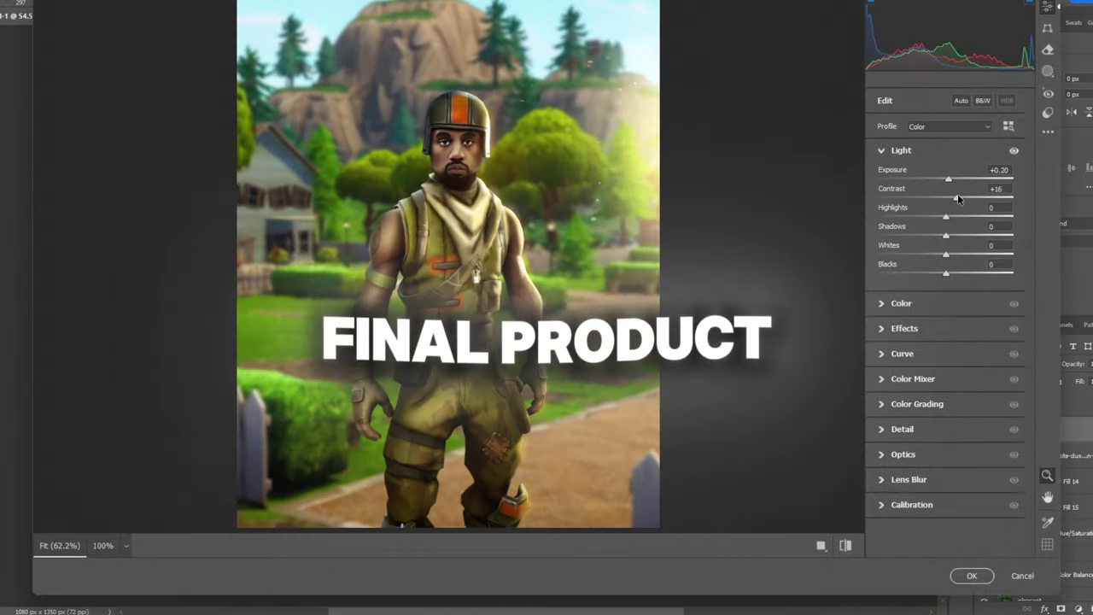
# Step: Grade the finished composite in Camera Raw with Exposure +0.20 and Contrast +16, and expand the Color settings
pyautogui.click(885, 306)
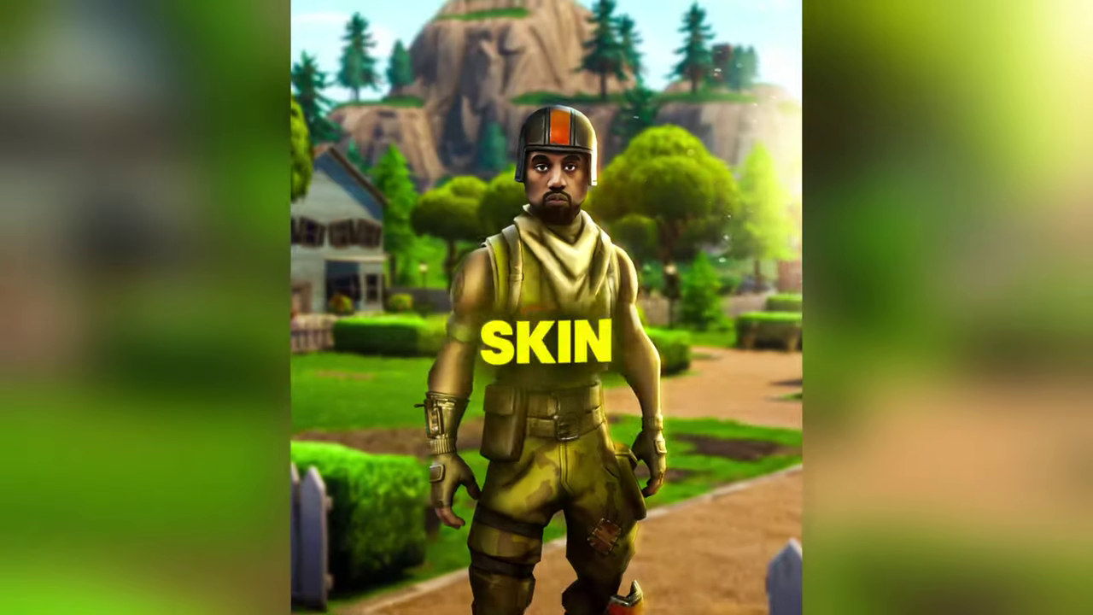